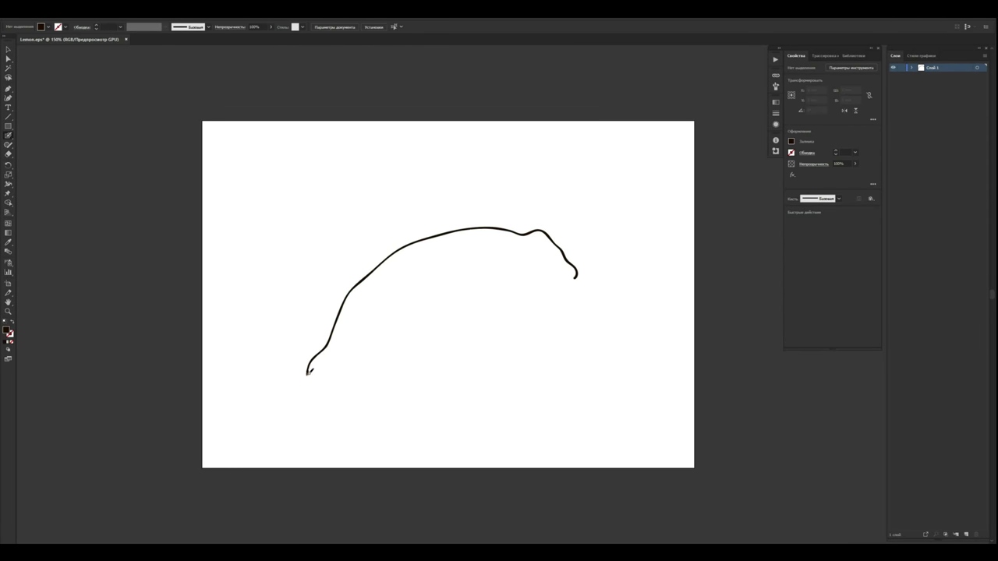
# Close the lemon outline up its right side, sketch a leaf above it, and add a layer
pyautogui.moveTo(529, 364); pyautogui.dragTo(574, 278)
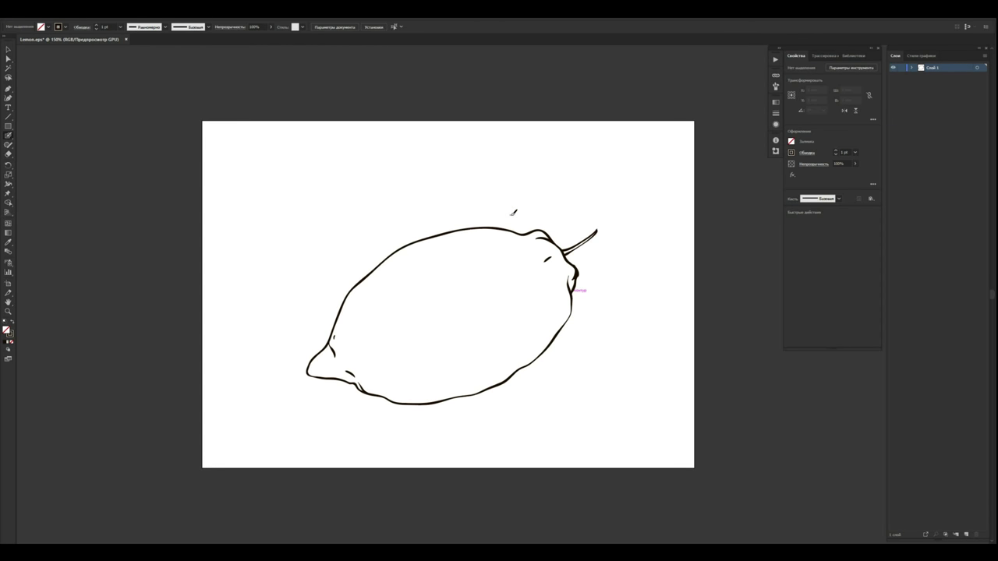
pyautogui.moveTo(424, 203)
pyautogui.mouseDown()
pyautogui.moveTo(597, 230)
pyautogui.moveTo(466, 222)
pyautogui.mouseUp()
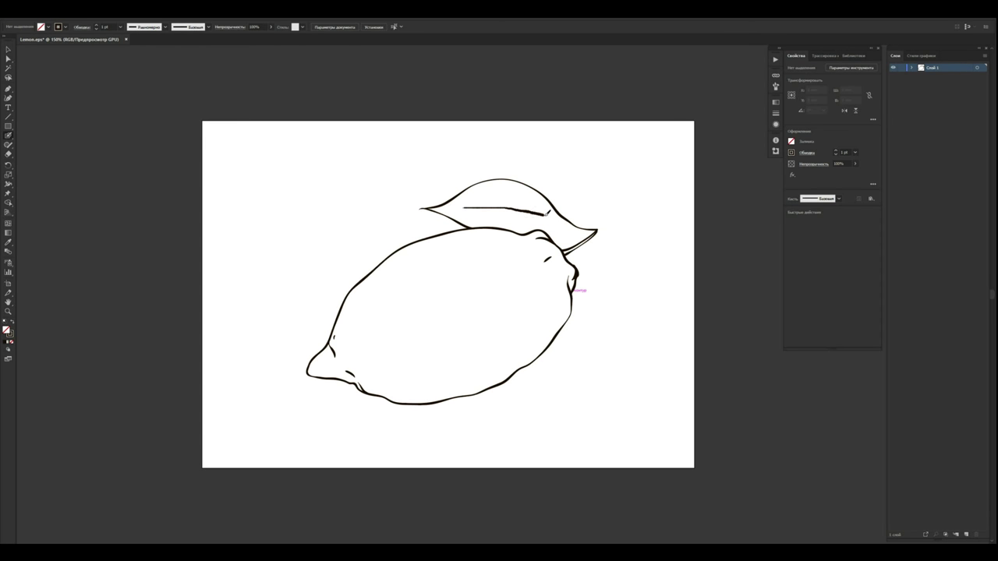
pyautogui.click(965, 535)
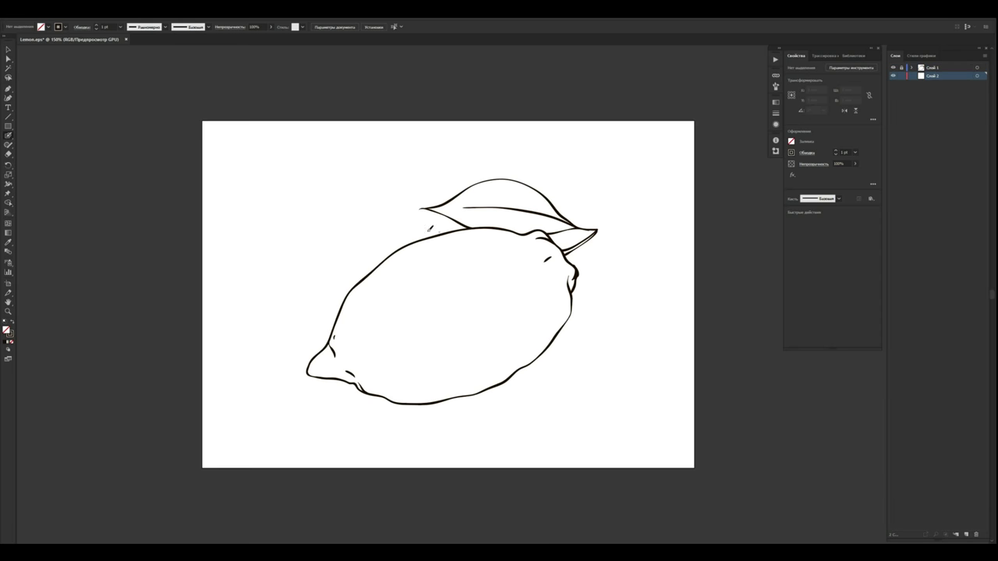
# Choose a yellow fill and paint the whole lemon interior solid yellow with the Blob Brush
pyautogui.doubleClick(7, 330)
pyautogui.click(467, 405)
pyautogui.click(593, 396)
pyautogui.doubleClick(8, 135)
pyautogui.press('Return')
pyautogui.moveTo(312, 361)
pyautogui.mouseDown()
pyautogui.moveTo(379, 391)
pyautogui.moveTo(316, 343)
pyautogui.moveTo(347, 365)
pyautogui.mouseUp()
pyautogui.hotkey('ctrl', '+')
pyautogui.moveTo(166, 386)
pyautogui.mouseDown()
pyautogui.moveTo(289, 226)
pyautogui.moveTo(523, 172)
pyautogui.moveTo(597, 218)
pyautogui.moveTo(623, 294)
pyautogui.mouseUp()
pyautogui.moveTo(257, 484)
pyautogui.mouseDown()
pyautogui.moveTo(367, 507)
pyautogui.moveTo(475, 468)
pyautogui.moveTo(588, 394)
pyautogui.moveTo(633, 300)
pyautogui.moveTo(226, 475)
pyautogui.moveTo(612, 269)
pyautogui.mouseUp()
pyautogui.moveTo(594, 195)
pyautogui.mouseDown()
pyautogui.moveTo(156, 437)
pyautogui.moveTo(382, 227)
pyautogui.moveTo(467, 405)
pyautogui.moveTo(234, 406)
pyautogui.mouseUp()
pyautogui.moveTo(437, 366); pyautogui.dragTo(143, 400)
# Switch to darker yellow DDAC44 and shade the lemon's left tip and bottom edge
pyautogui.doubleClick(10, 333)
pyautogui.click(592, 399)
pyautogui.moveTo(160, 458)
pyautogui.mouseDown()
pyautogui.moveTo(127, 446)
pyautogui.moveTo(195, 467)
pyautogui.mouseUp()
pyautogui.moveTo(160, 429)
pyautogui.mouseDown()
pyautogui.moveTo(288, 507)
pyautogui.moveTo(514, 456)
pyautogui.moveTo(635, 297)
pyautogui.moveTo(640, 237)
pyautogui.moveTo(503, 448)
pyautogui.mouseUp()
pyautogui.moveTo(324, 477); pyautogui.dragTo(278, 499)
pyautogui.moveTo(637, 337); pyautogui.dragTo(550, 436)
pyautogui.moveTo(189, 434); pyautogui.dragTo(285, 479)
pyautogui.moveTo(576, 376)
pyautogui.mouseDown()
pyautogui.moveTo(428, 465)
pyautogui.moveTo(214, 476)
pyautogui.mouseUp()
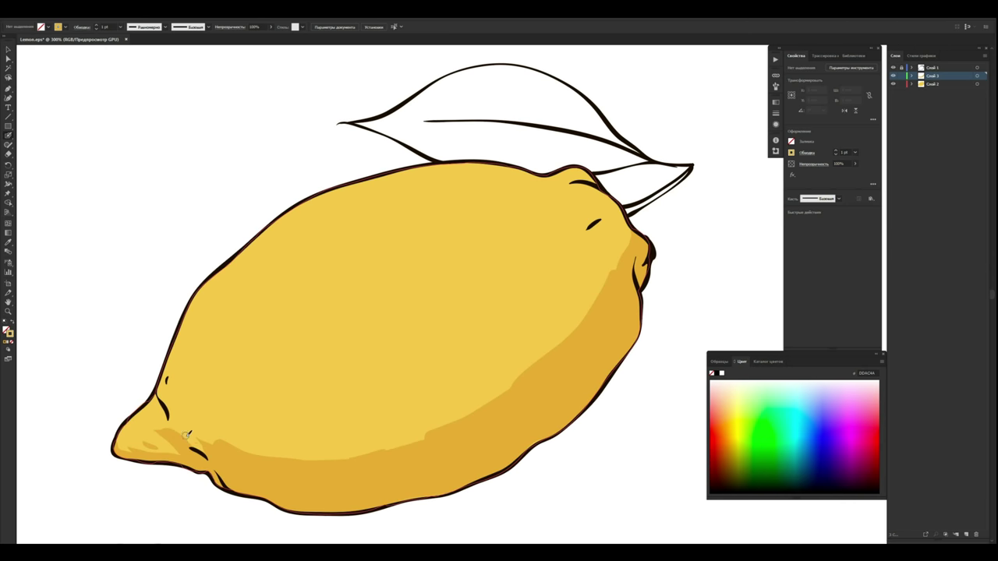
# Add more DDAC44 shading dabs along the lemon's lower and right shadow edge
pyautogui.moveTo(343, 457)
pyautogui.mouseDown()
pyautogui.moveTo(251, 442)
pyautogui.moveTo(283, 452)
pyautogui.mouseUp()
pyautogui.moveTo(217, 395); pyautogui.dragTo(242, 411)
pyautogui.moveTo(279, 427)
pyautogui.mouseDown()
pyautogui.moveTo(328, 441)
pyautogui.moveTo(484, 405)
pyautogui.mouseUp()
pyautogui.moveTo(312, 393); pyautogui.dragTo(461, 414)
pyautogui.moveTo(616, 270); pyautogui.dragTo(546, 358)
pyautogui.moveTo(597, 244); pyautogui.dragTo(518, 378)
pyautogui.moveTo(546, 319)
pyautogui.mouseDown()
pyautogui.moveTo(503, 389)
pyautogui.moveTo(461, 399)
pyautogui.moveTo(524, 365)
pyautogui.mouseUp()
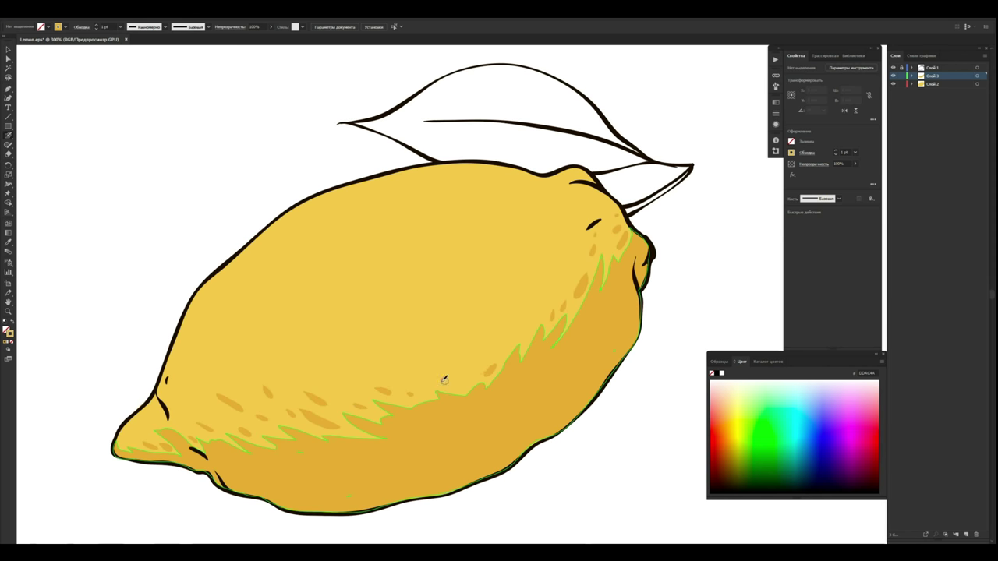
pyautogui.moveTo(415, 386); pyautogui.dragTo(491, 360)
pyautogui.moveTo(530, 324); pyautogui.dragTo(602, 229)
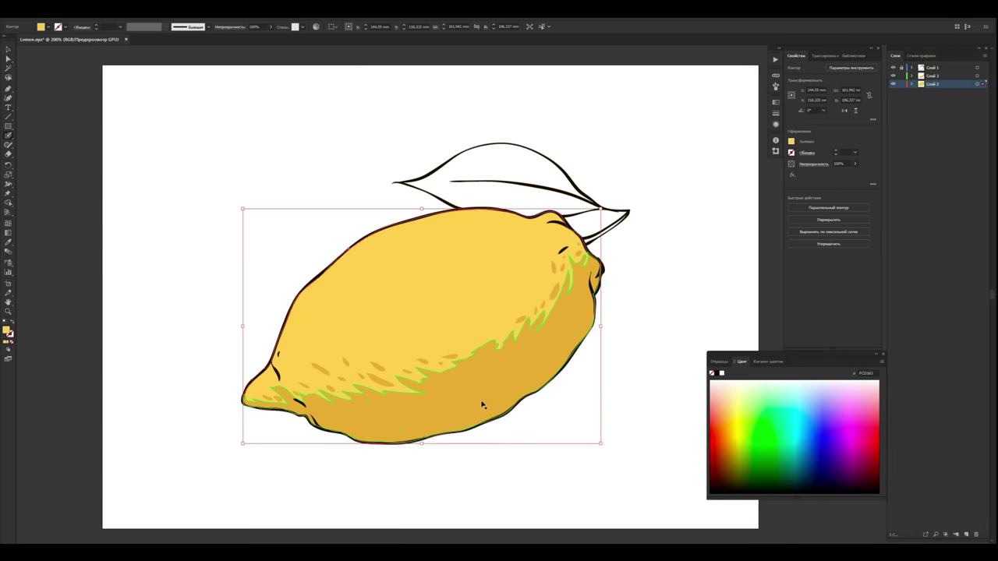
# Pick purple and paint a shadow stroke on the lemon's right edge
pyautogui.click(486, 455)
pyautogui.press('Return')
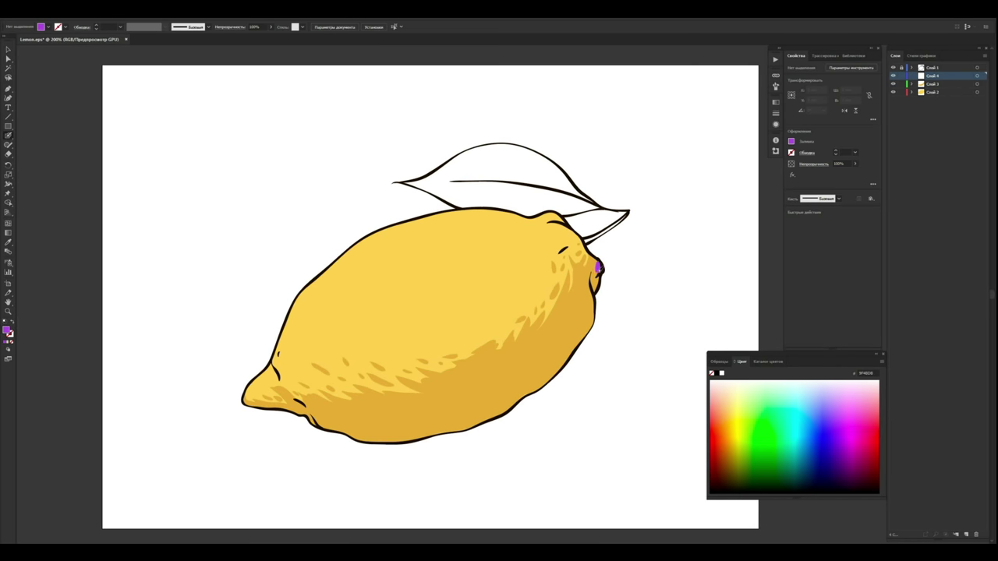
pyautogui.moveTo(597, 262); pyautogui.dragTo(592, 302)
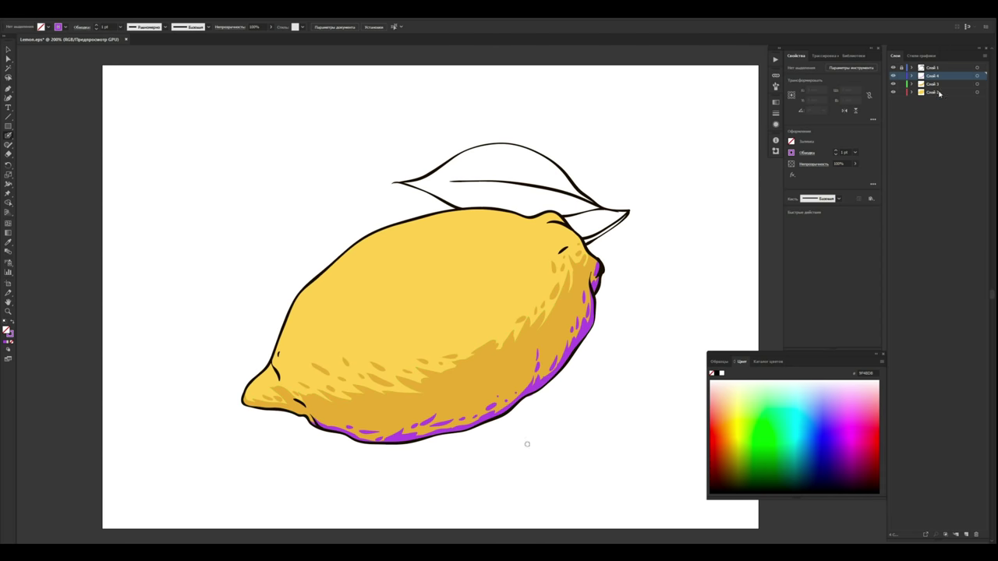
# On a new layer switch to lighter purple B18CD1, then reactivate the yellow base layer
pyautogui.hotkey('ctrl', 'l')
pyautogui.doubleClick(9, 334)
pyautogui.click(555, 431)
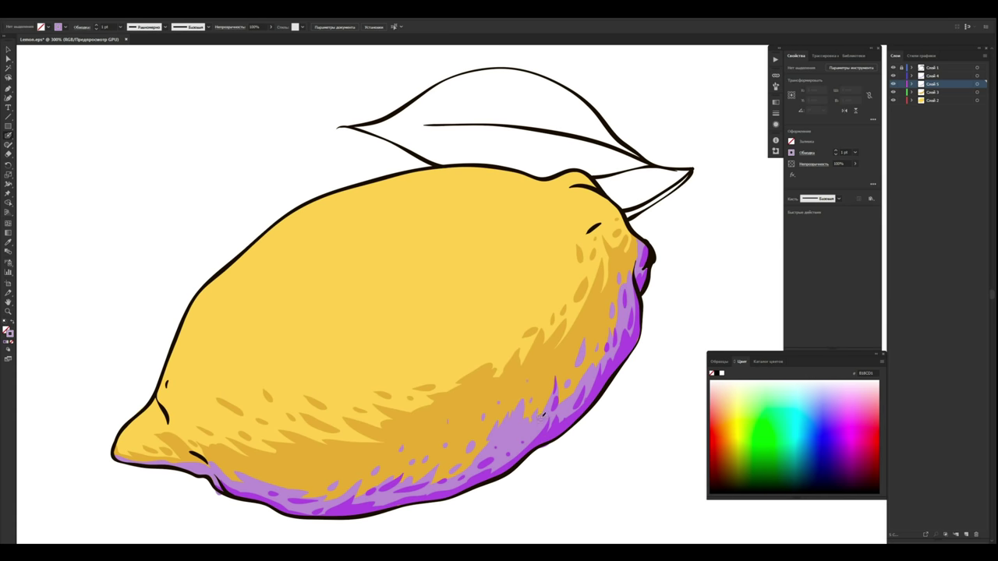
pyautogui.keyDown('ctrl'); pyautogui.click(195, 450); pyautogui.keyUp('ctrl')
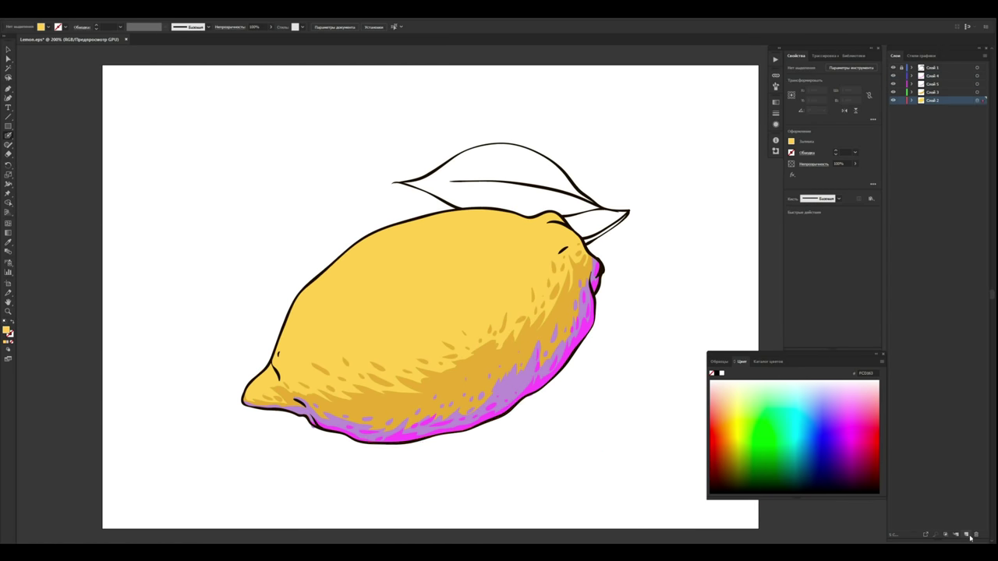
# Swap to a pale yellow and paint highlights across the lemon's upper-left side, top and middle
pyautogui.hotkey('shift', 'x')
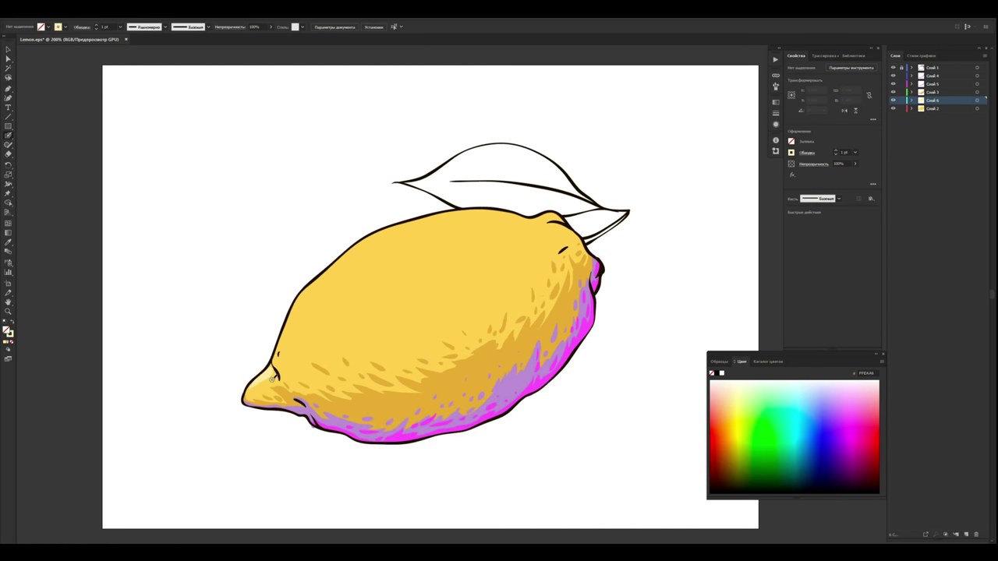
pyautogui.moveTo(293, 322); pyautogui.dragTo(403, 260)
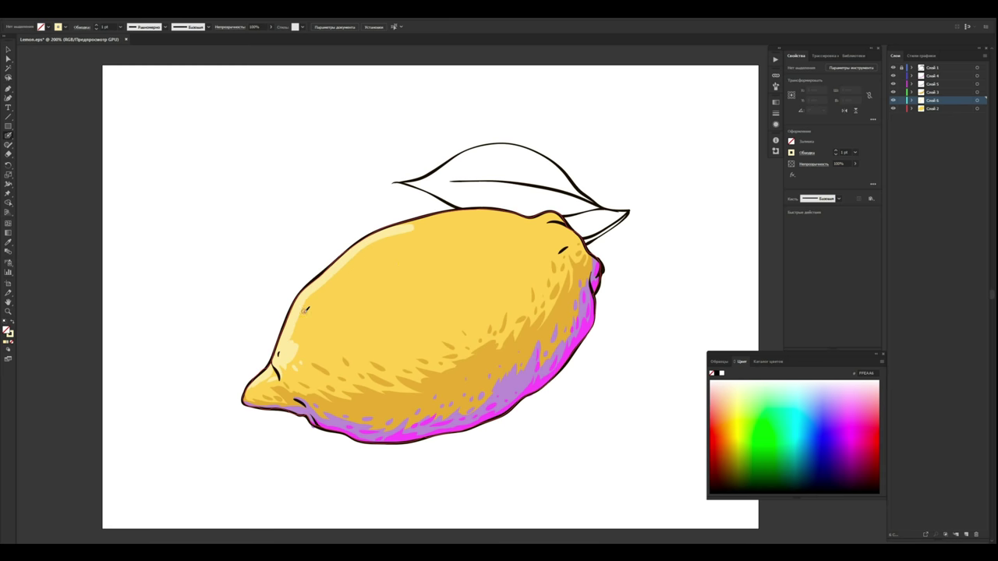
pyautogui.moveTo(293, 347); pyautogui.dragTo(386, 254)
pyautogui.moveTo(324, 316)
pyautogui.mouseDown()
pyautogui.moveTo(456, 215)
pyautogui.moveTo(417, 257)
pyautogui.mouseUp()
pyautogui.moveTo(489, 221)
pyautogui.mouseDown()
pyautogui.moveTo(541, 216)
pyautogui.moveTo(421, 282)
pyautogui.mouseUp()
pyautogui.moveTo(495, 270)
pyautogui.mouseDown()
pyautogui.moveTo(316, 327)
pyautogui.moveTo(404, 322)
pyautogui.moveTo(461, 302)
pyautogui.mouseUp()
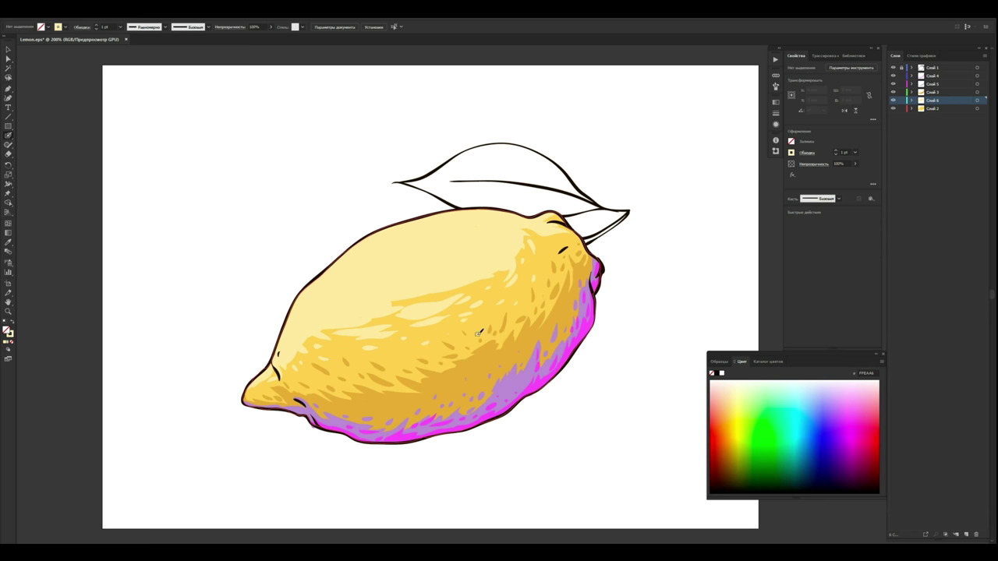
# Select and deselect the pale highlight shape to check it, returning to the brush
pyautogui.keyDown('ctrl'); pyautogui.click(552, 246); pyautogui.keyUp('ctrl')
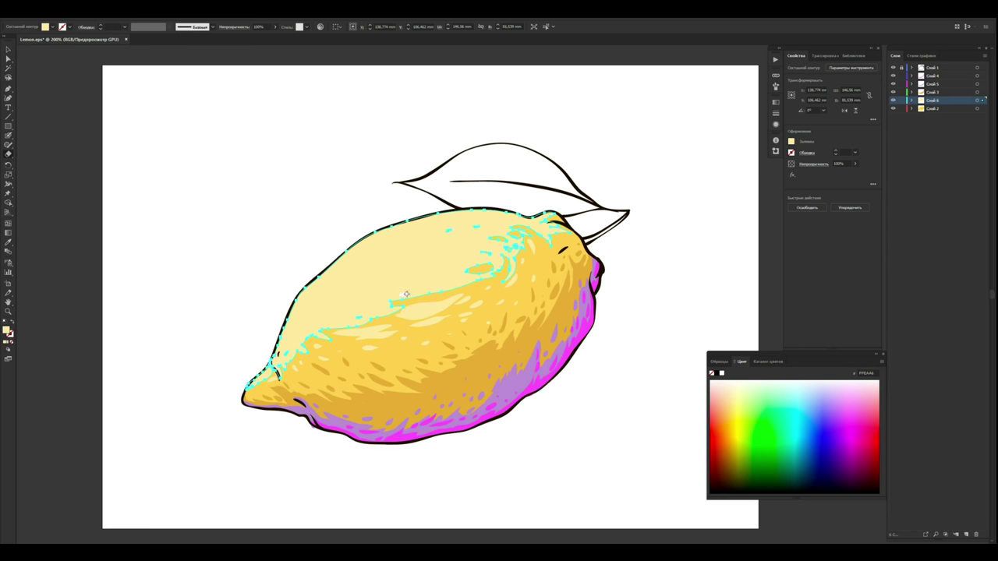
pyautogui.click(167, 171)
pyautogui.press('b')
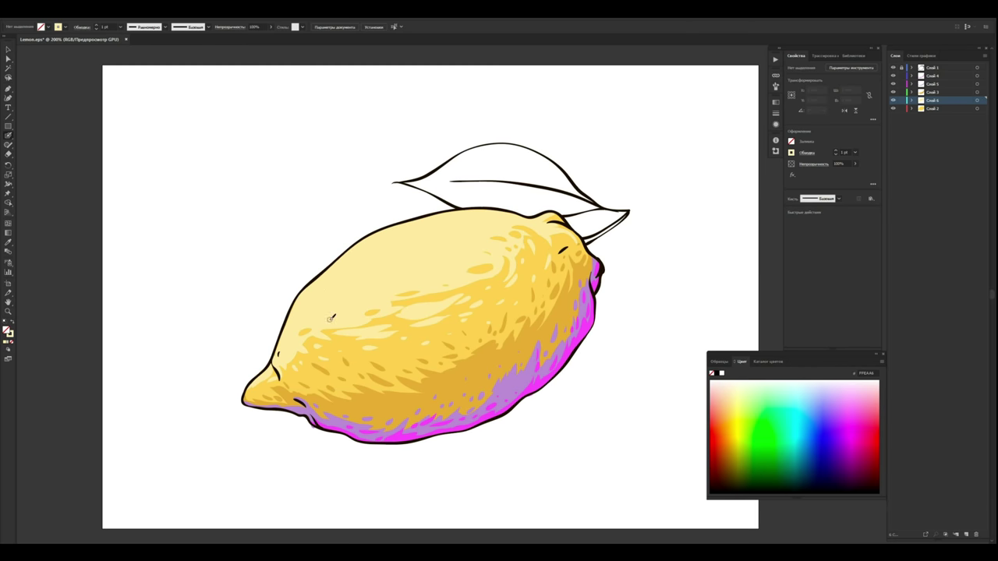
pyautogui.keyDown('ctrl'); pyautogui.click(449, 284); pyautogui.keyUp('ctrl')
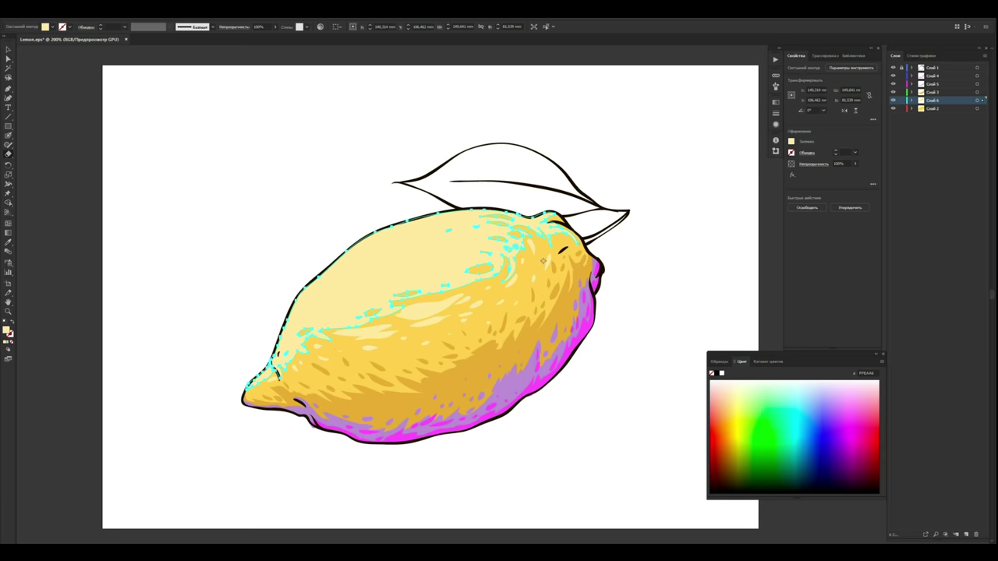
pyautogui.hotkey('ctrl', 'shift', 'a')
pyautogui.press('b')
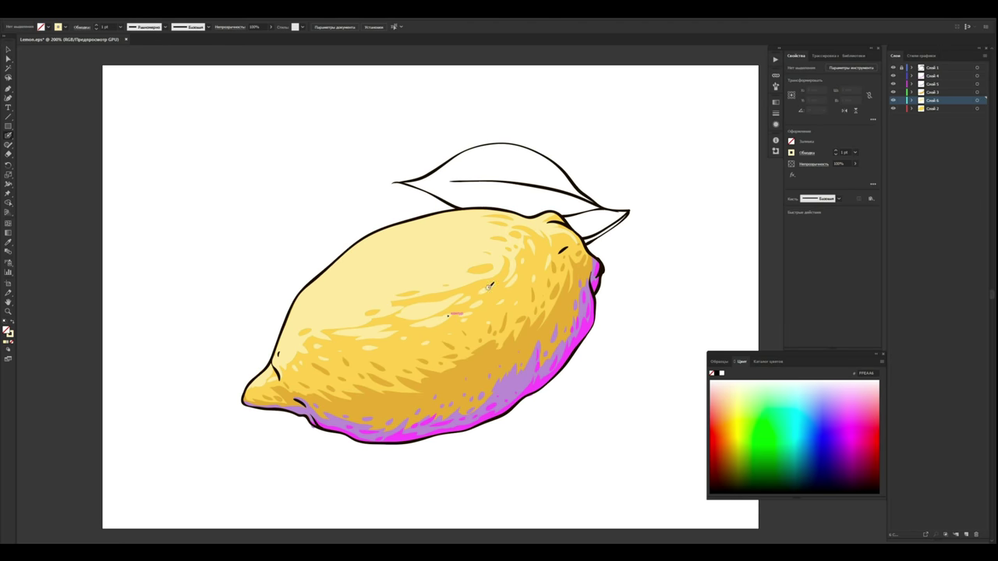
pyautogui.doubleClick(11, 334)
# Paint light-green strokes on the lemon's upper-left edge, then review the yellow and purple fills
pyautogui.press('Return')
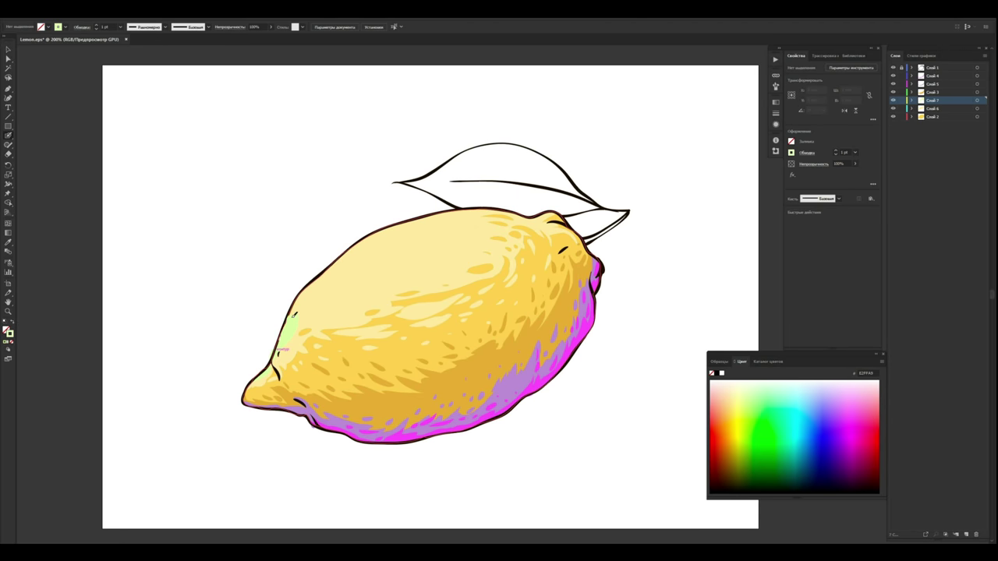
pyautogui.moveTo(324, 308); pyautogui.dragTo(374, 270)
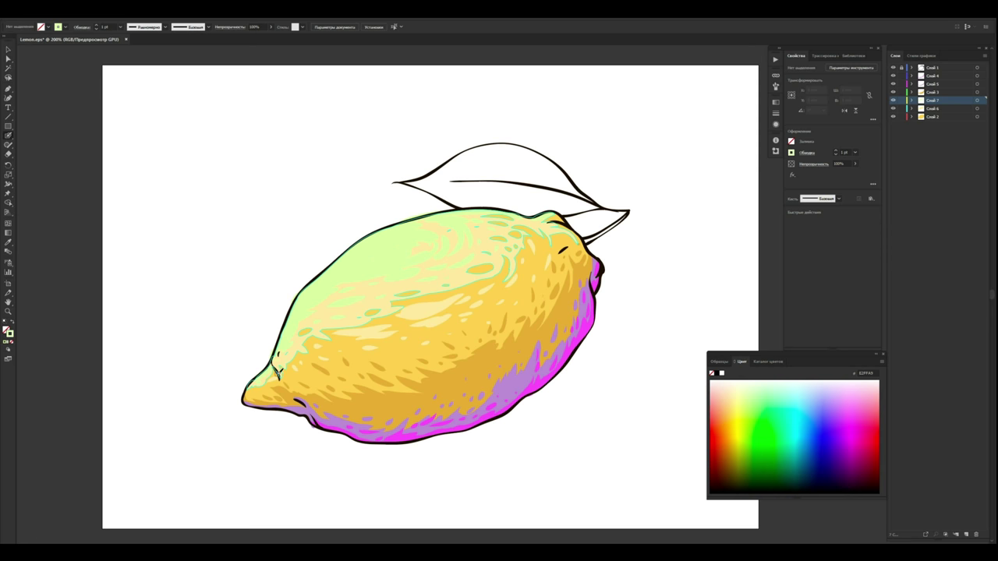
pyautogui.hotkey('ctrl', '-')
pyautogui.doubleClick(9, 330)
pyautogui.press('Return')
pyautogui.click(379, 475)
pyautogui.doubleClick(9, 331)
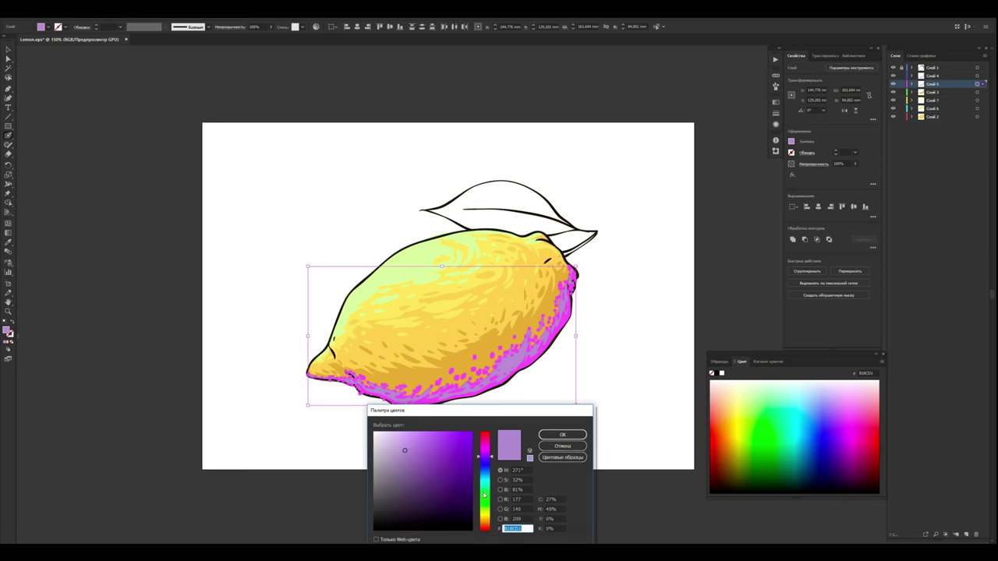
pyautogui.press('Return')
# Brush a cyan highlight along the lemon's left edge and top toward the stem
pyautogui.hotkey('ctrl', '+')
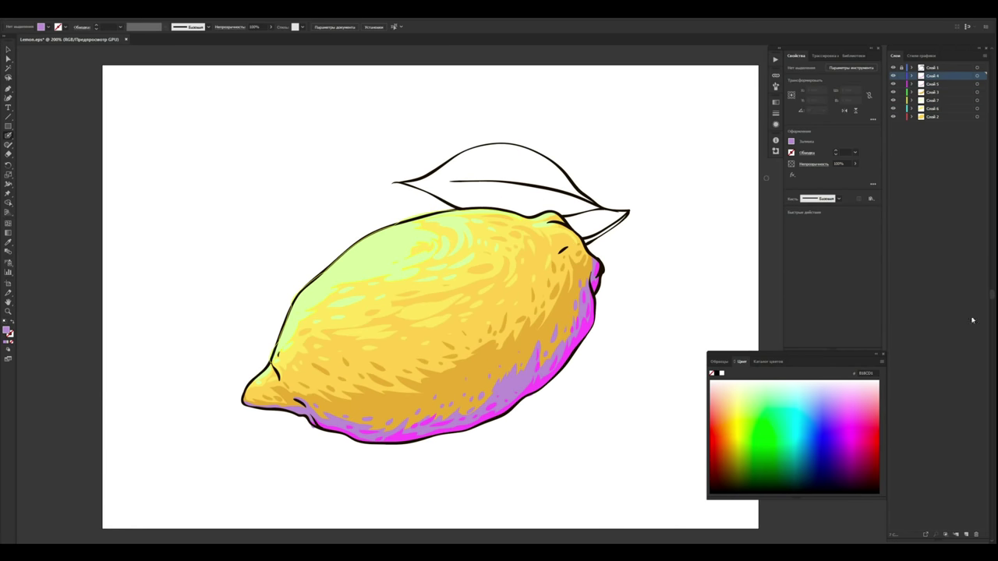
pyautogui.doubleClick(8, 330)
pyautogui.moveTo(485, 468); pyautogui.dragTo(484, 484)
pyautogui.press('Return')
pyautogui.moveTo(279, 347); pyautogui.dragTo(313, 309)
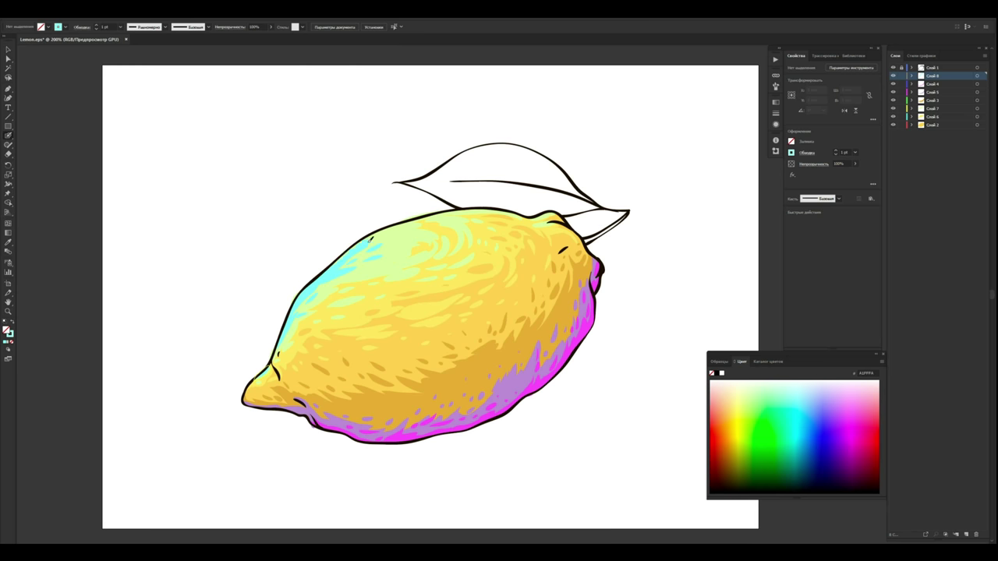
pyautogui.moveTo(396, 240); pyautogui.dragTo(511, 209)
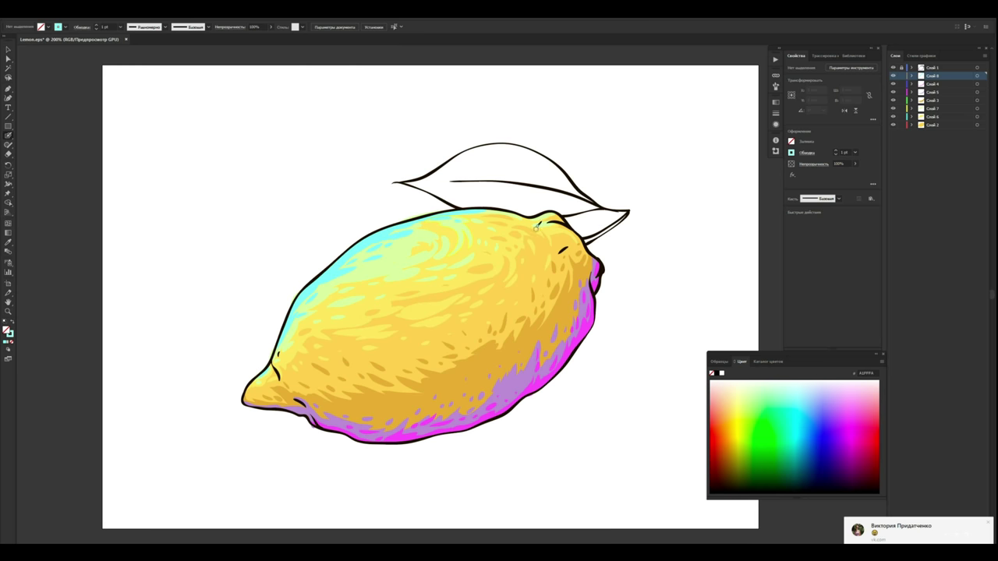
pyautogui.hotkey('ctrl', '-')
pyautogui.hotkey('ctrl', '-')
pyautogui.hotkey('ctrl', '+')
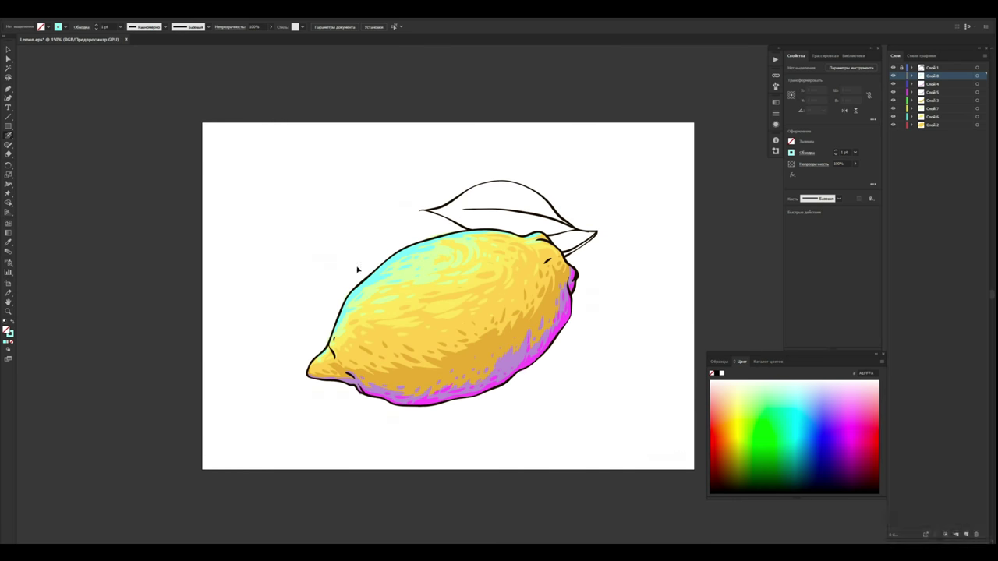
# On a new bottom layer, paint the leaf solid green
pyautogui.hotkey('ctrl', 'l')
pyautogui.moveTo(931, 76); pyautogui.dragTo(931, 134)
pyautogui.doubleClick(9, 334)
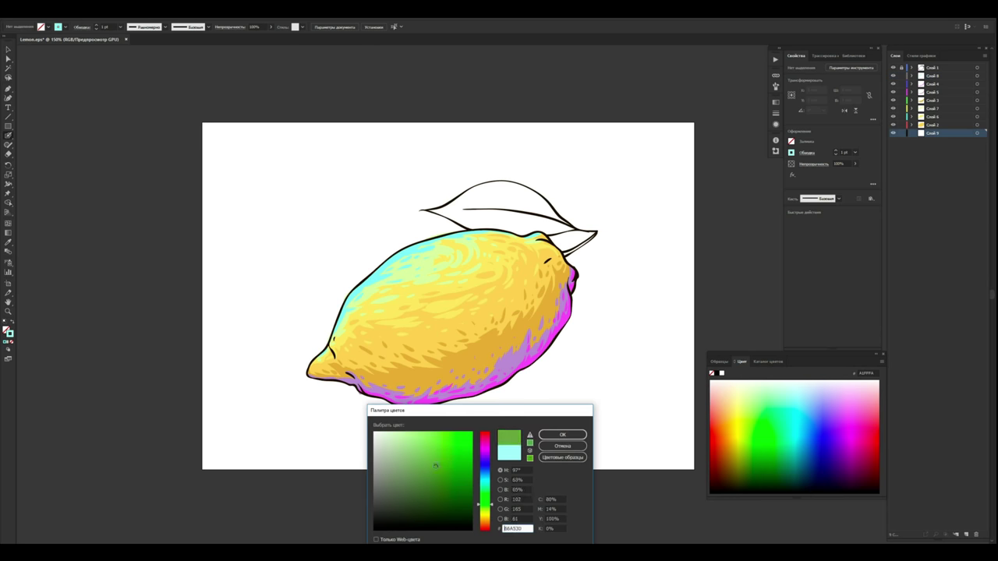
pyautogui.press('Return')
pyautogui.hotkey('ctrl', '+')
pyautogui.hotkey('ctrl', '+')
pyautogui.moveTo(626, 215); pyautogui.dragTo(691, 170)
pyautogui.moveTo(590, 173)
pyautogui.mouseDown()
pyautogui.moveTo(651, 162)
pyautogui.moveTo(431, 159)
pyautogui.moveTo(632, 163)
pyautogui.moveTo(383, 123)
pyautogui.moveTo(421, 149)
pyautogui.moveTo(616, 159)
pyautogui.moveTo(437, 97)
pyautogui.moveTo(454, 146)
pyautogui.moveTo(632, 152)
pyautogui.mouseUp()
# On another layer, paint dark green shading along the leaf vein
pyautogui.hotkey('ctrl', 'l')
pyautogui.doubleClick(9, 334)
pyautogui.click(426, 464)
pyautogui.press('Return')
pyautogui.moveTo(471, 121)
pyautogui.mouseDown()
pyautogui.moveTo(588, 127)
pyautogui.moveTo(516, 117)
pyautogui.moveTo(540, 92)
pyautogui.moveTo(553, 117)
pyautogui.mouseUp()
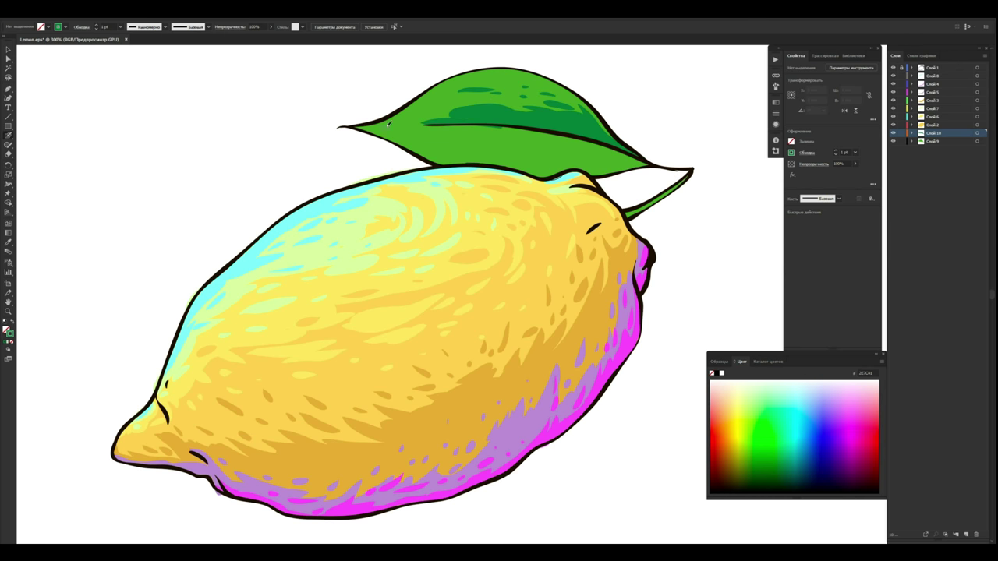
pyautogui.moveTo(377, 121); pyautogui.dragTo(647, 162)
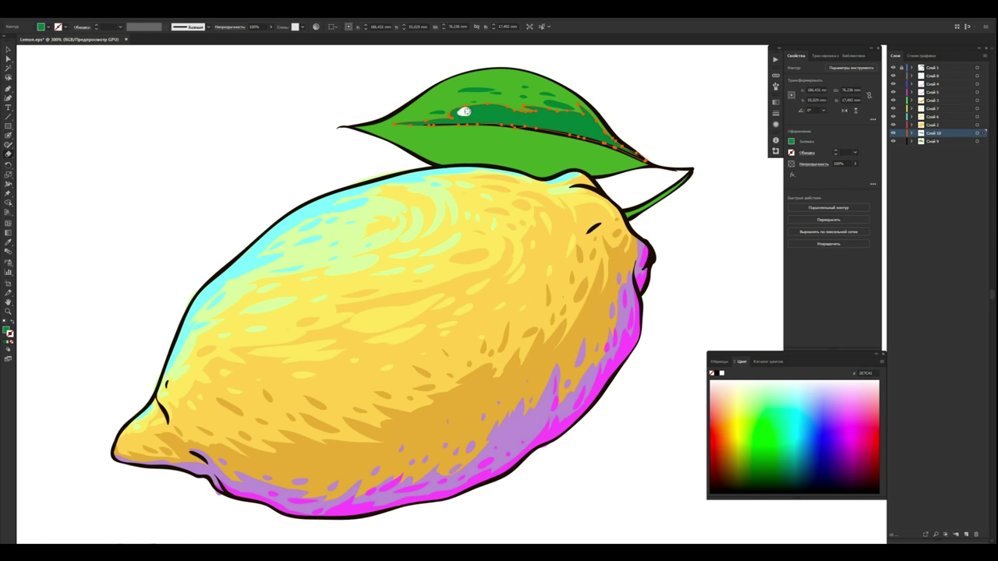
pyautogui.hotkey('ctrl', 'shift', 'a')
# Shade the leaf's lower half dark green and tuck a teal midrib stroke beneath the vein
pyautogui.moveTo(495, 167); pyautogui.dragTo(603, 170)
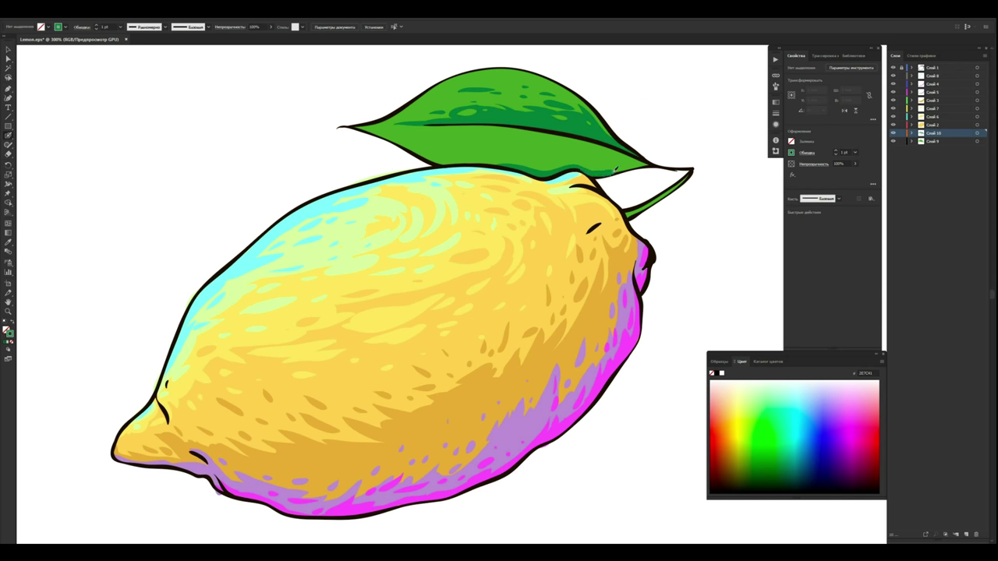
pyautogui.moveTo(453, 159); pyautogui.dragTo(543, 161)
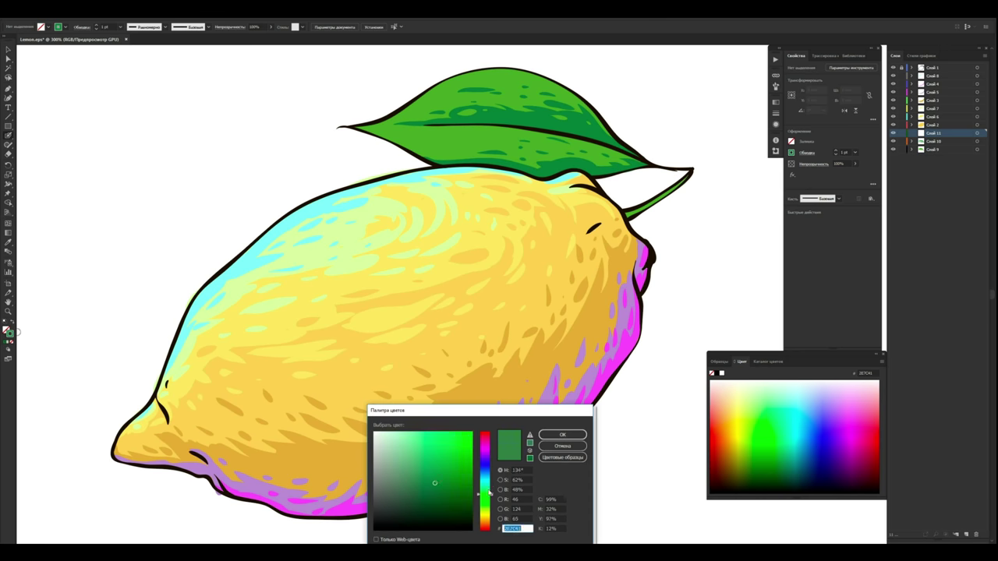
pyautogui.moveTo(432, 127); pyautogui.dragTo(577, 132)
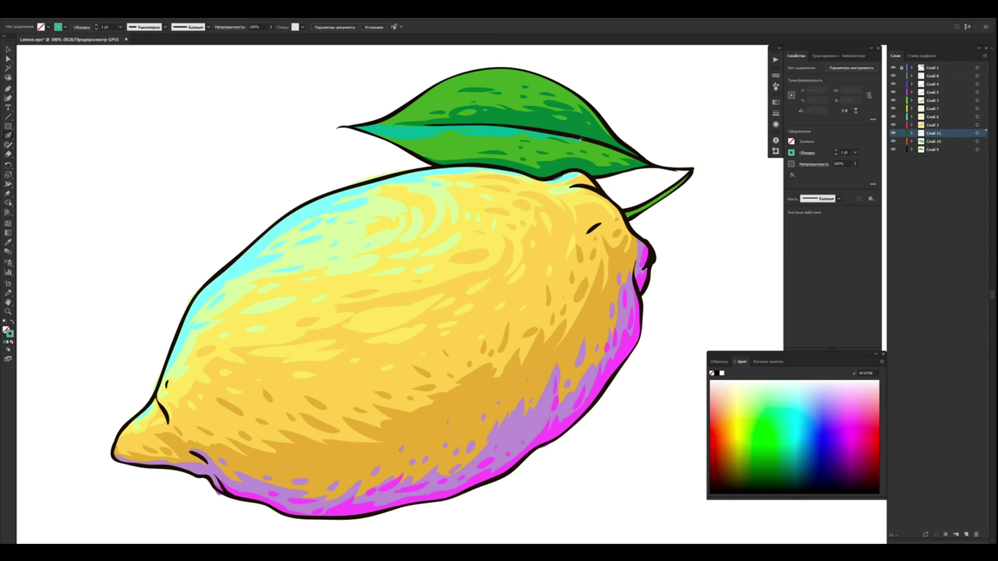
pyautogui.hotkey('ctrl', '[')
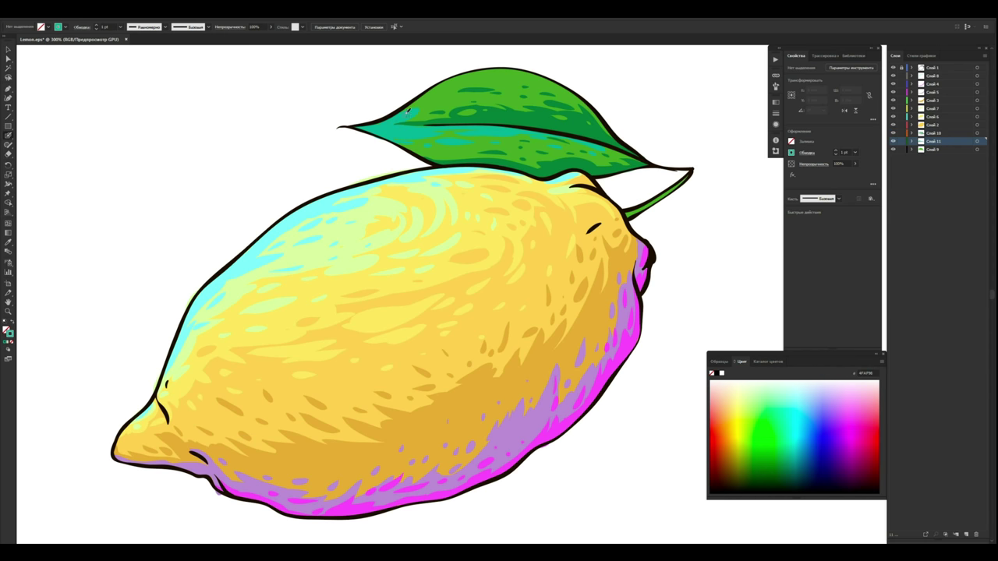
pyautogui.click(506, 80)
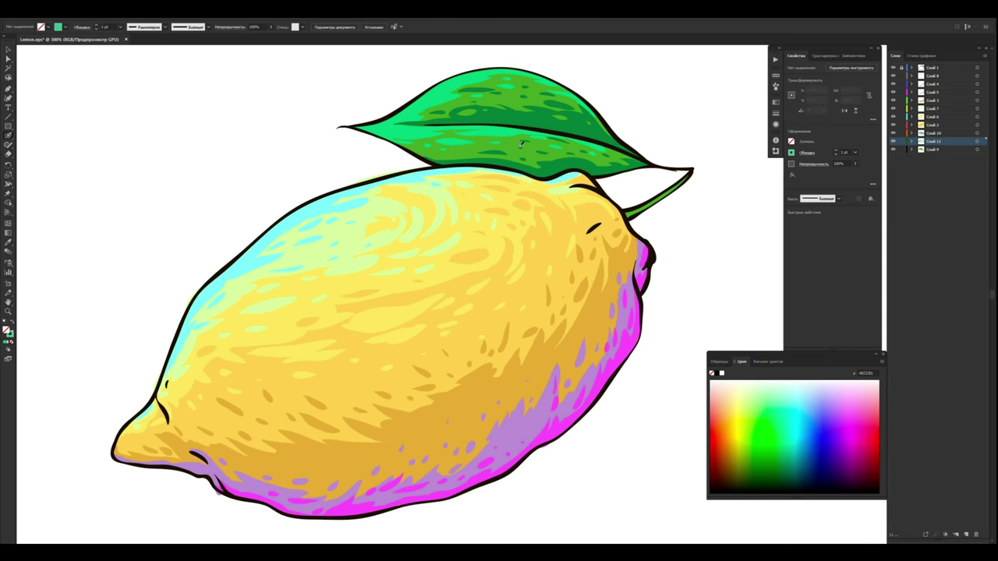
# On a new layer, paint a lighter teal highlight along the leaf's upper edge
pyautogui.click(966, 534)
pyautogui.doubleClick(10, 333)
pyautogui.click(546, 430)
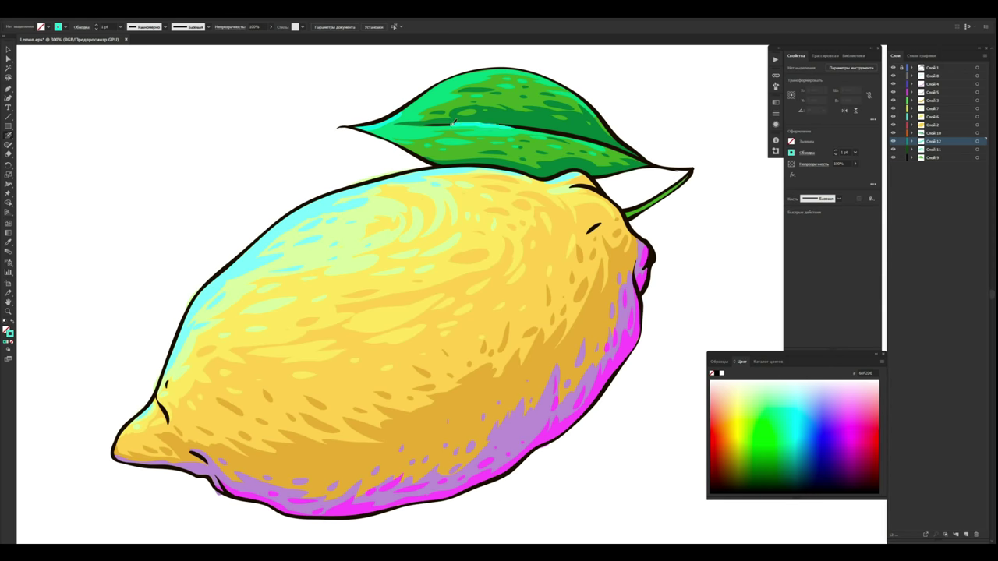
pyautogui.moveTo(394, 115); pyautogui.dragTo(468, 77)
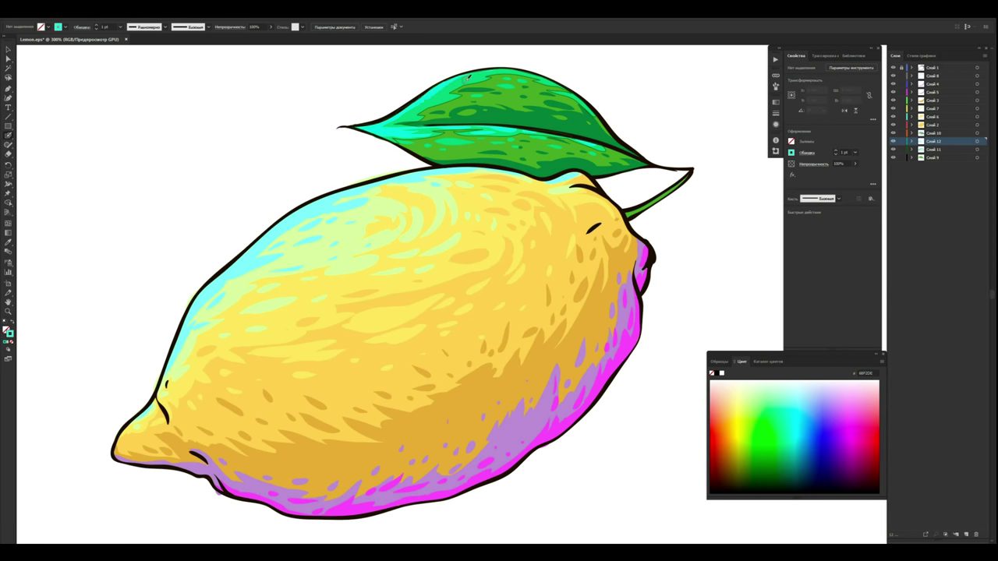
pyautogui.keyDown('ctrl'); pyautogui.click(490, 142); pyautogui.keyUp('ctrl')
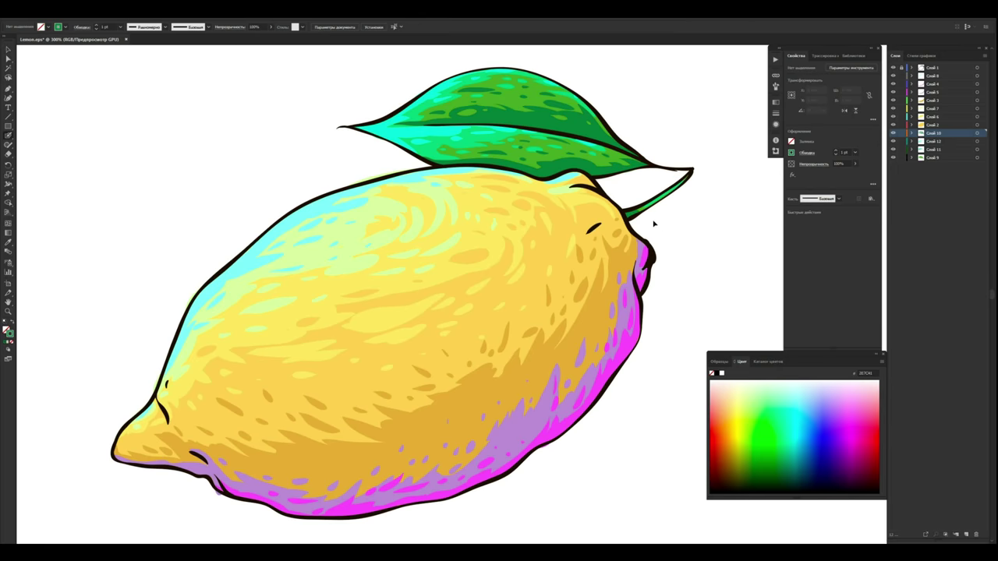
# On a new layer, draw an artboard-sized rectangle filled with mint green
pyautogui.hotkey('ctrl', '1')
pyautogui.hotkey('ctrl', 'l')
pyautogui.press('m')
pyautogui.moveTo(303, 180)
pyautogui.mouseDown()
pyautogui.moveTo(550, 378)
pyautogui.moveTo(631, 411)
pyautogui.mouseUp()
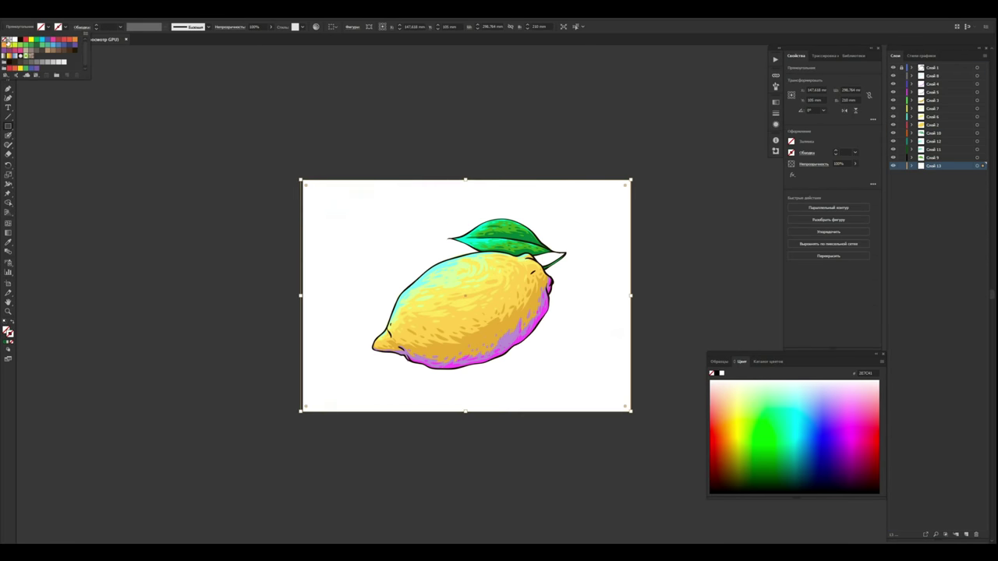
pyautogui.doubleClick(8, 330)
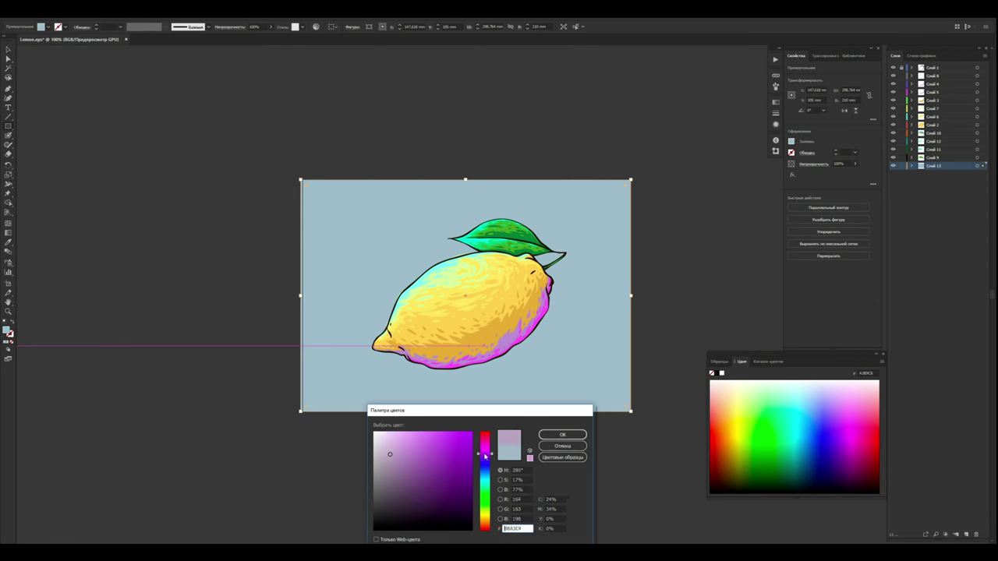
pyautogui.click(562, 435)
# Select the lemon shape and background rectangle in turn to check the layer stacking
pyautogui.hotkey('ctrl', '+')
pyautogui.hotkey('ctrl', '+')
pyautogui.hotkey('ctrl', '+')
pyautogui.hotkey('ctrl', '+')
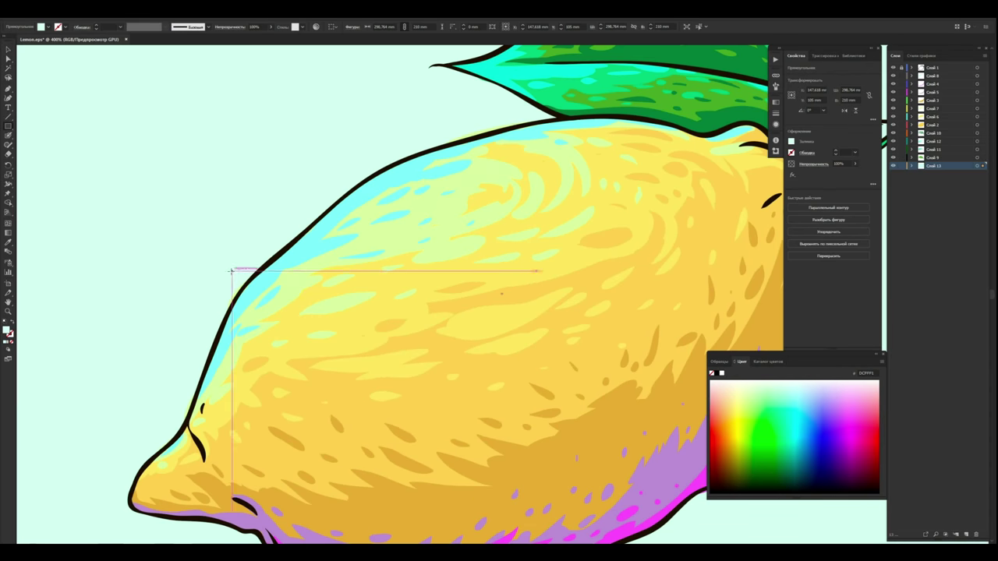
pyautogui.click(195, 459)
pyautogui.scroll(-5, 195, 458)
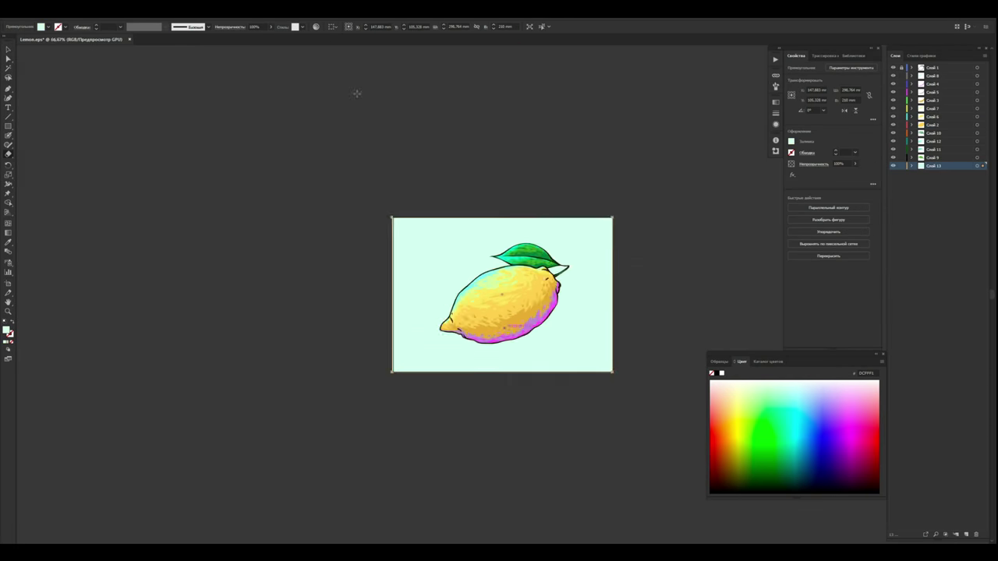
pyautogui.scroll(1, 463, 198)
pyautogui.click(463, 197)
pyautogui.scroll(4, 463, 197)
pyautogui.click(463, 197)
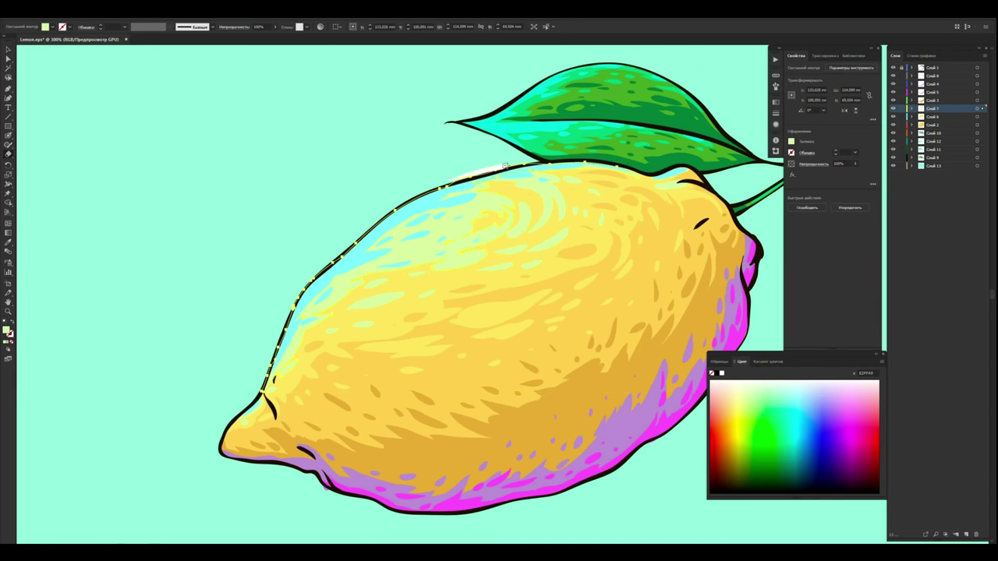
pyautogui.scroll(-3, 551, 374)
pyautogui.scroll(-1, 550, 374)
pyautogui.scroll(1, 485, 317)
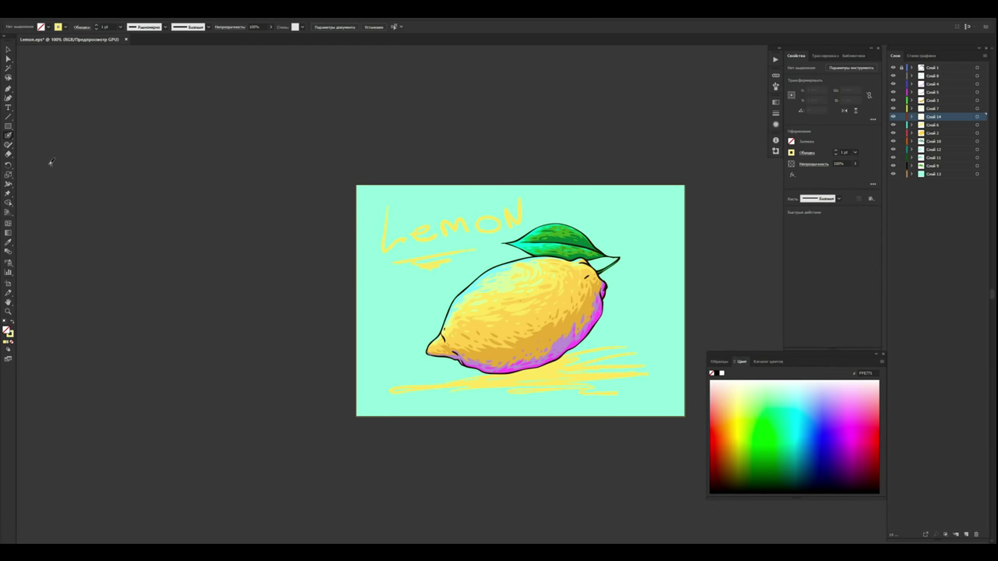
# Paint yellow brush strokes beneath the lemon's lower right
pyautogui.moveTo(633, 335); pyautogui.dragTo(584, 343)
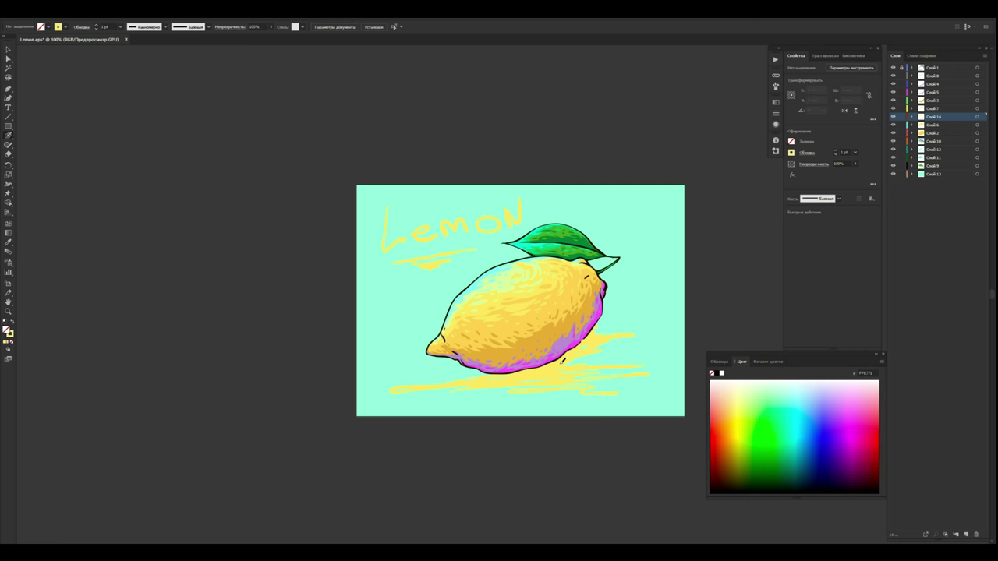